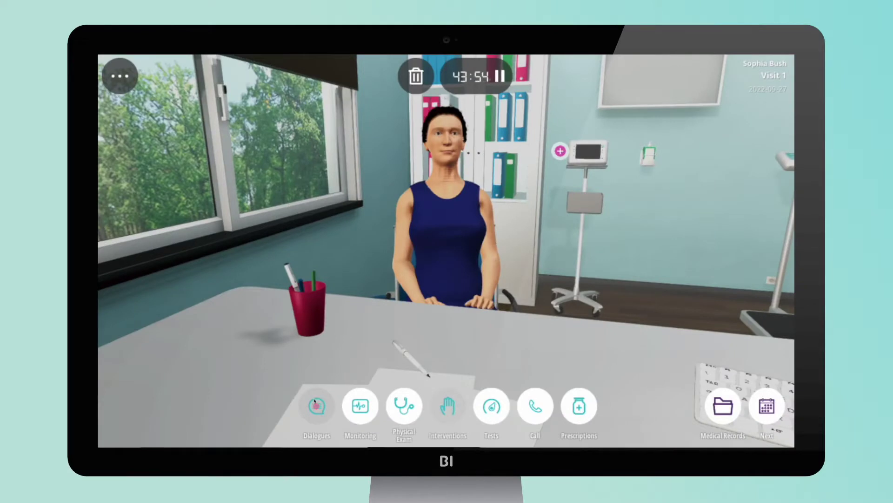
Bring up the Risk factors interview questions from the Dialogues categories
{"action": "left_click", "coordinate": [284, 406]}
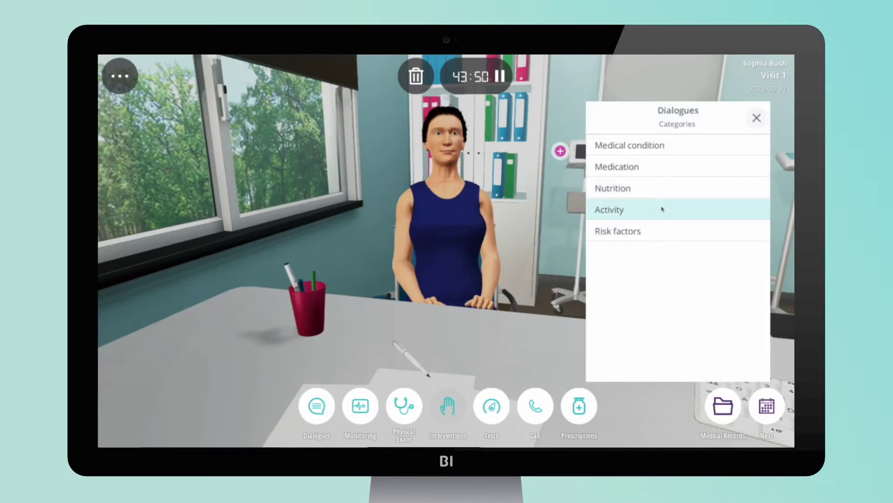
{"action": "left_click", "coordinate": [660, 226]}
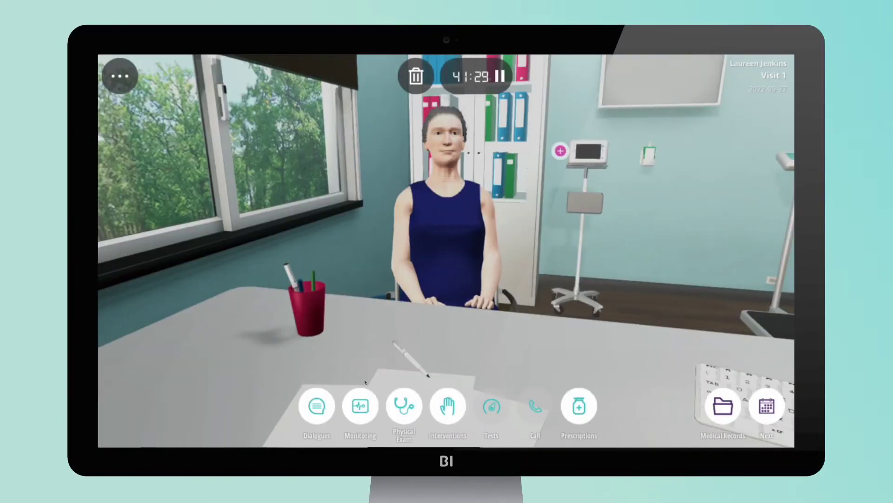
Turn on blood pressure, O2 saturation, heart rate and respiratory rate monitoring
{"action": "left_click", "coordinate": [362, 404]}
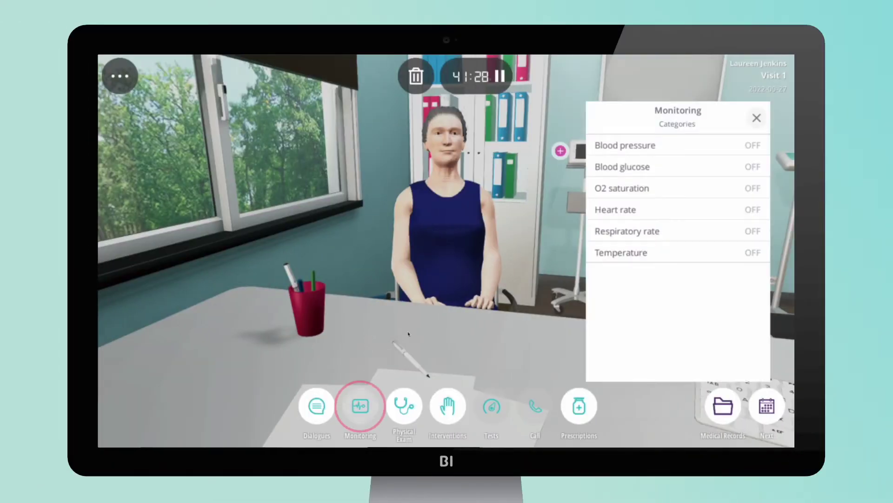
{"action": "left_click", "coordinate": [735, 152]}
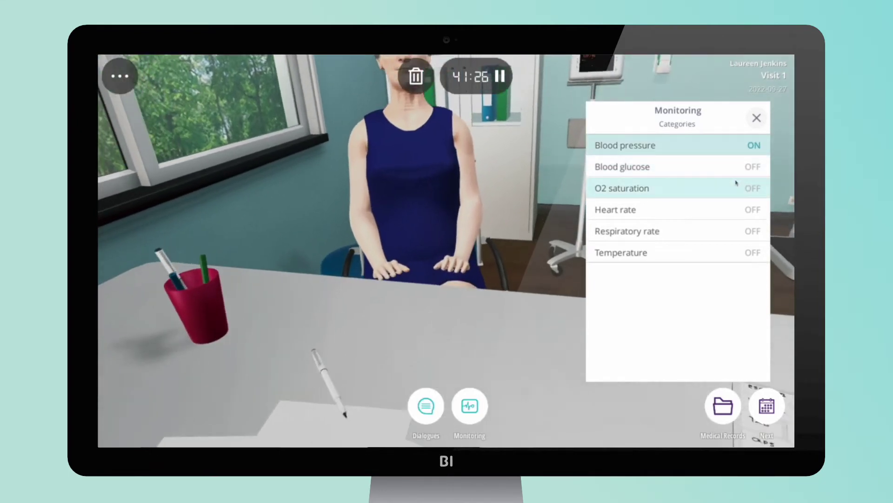
{"action": "left_click", "coordinate": [736, 185]}
{"action": "left_click", "coordinate": [732, 212]}
{"action": "left_click", "coordinate": [730, 231]}
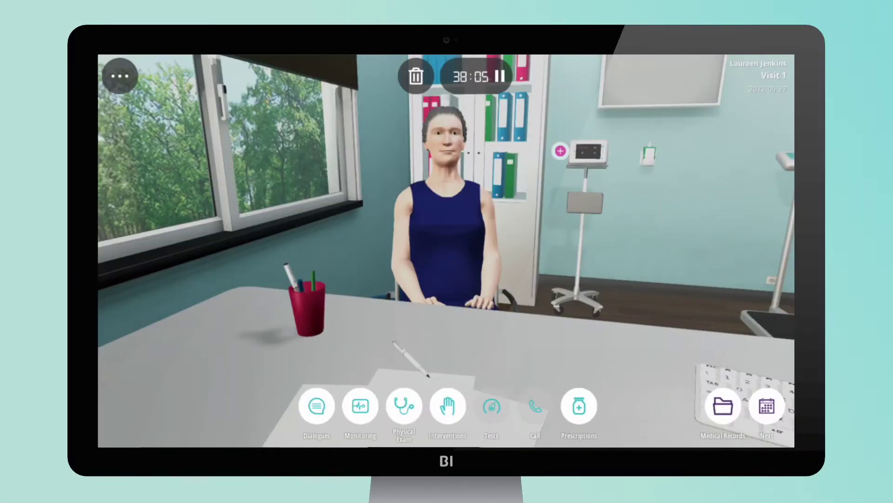
Start the physical exam and keep the patient in the Standing pose
{"action": "left_click", "coordinate": [406, 402]}
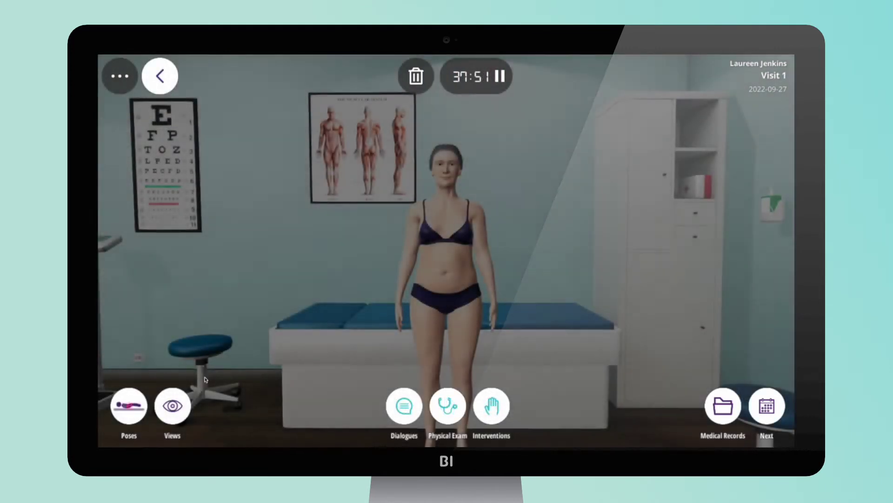
{"action": "left_click", "coordinate": [129, 405]}
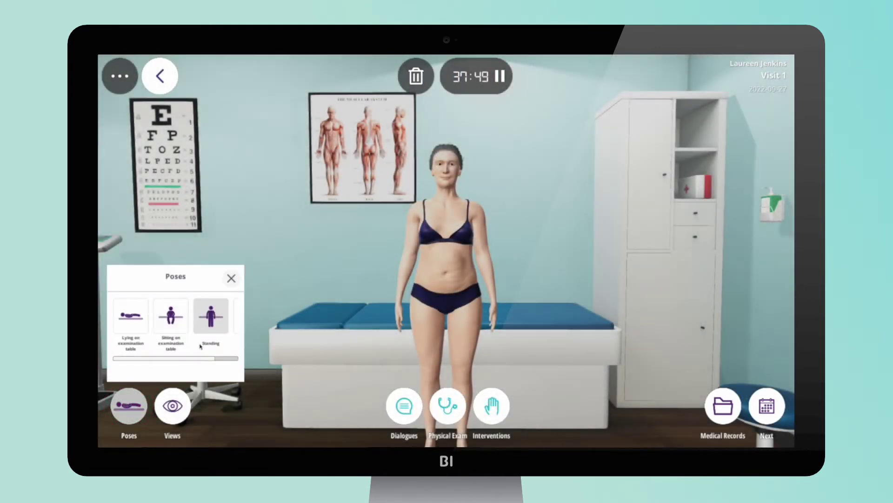
{"action": "left_click_drag", "start_coordinate": [201, 358], "coordinate": [223, 358]}
Check the Top and Middle close-up views, then return to the full exam room view
{"action": "left_click", "coordinate": [172, 405]}
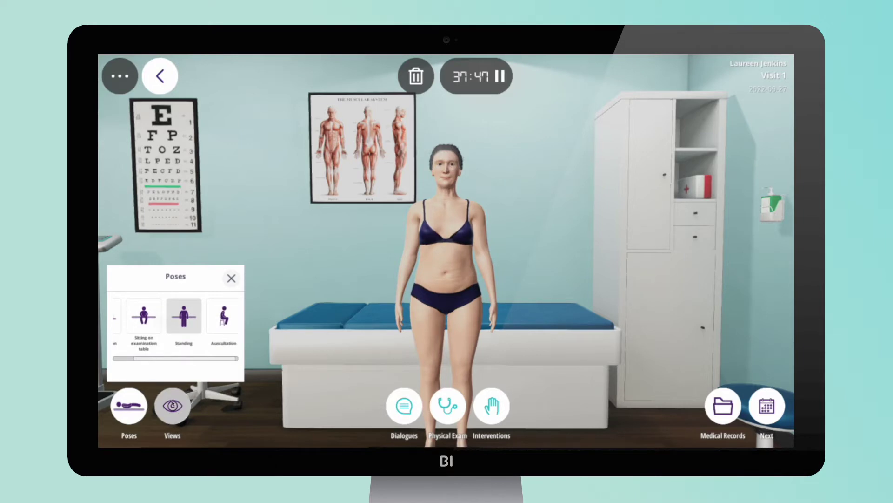
{"action": "mouse_move", "coordinate": [186, 350]}
{"action": "left_mouse_down"}
{"action": "mouse_move", "coordinate": [216, 351]}
{"action": "mouse_move", "coordinate": [186, 350]}
{"action": "left_mouse_up"}
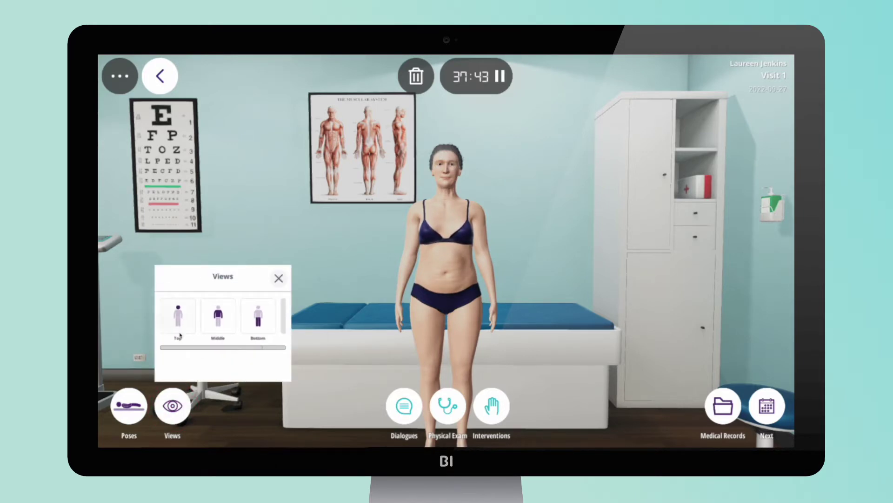
{"action": "left_click", "coordinate": [193, 332]}
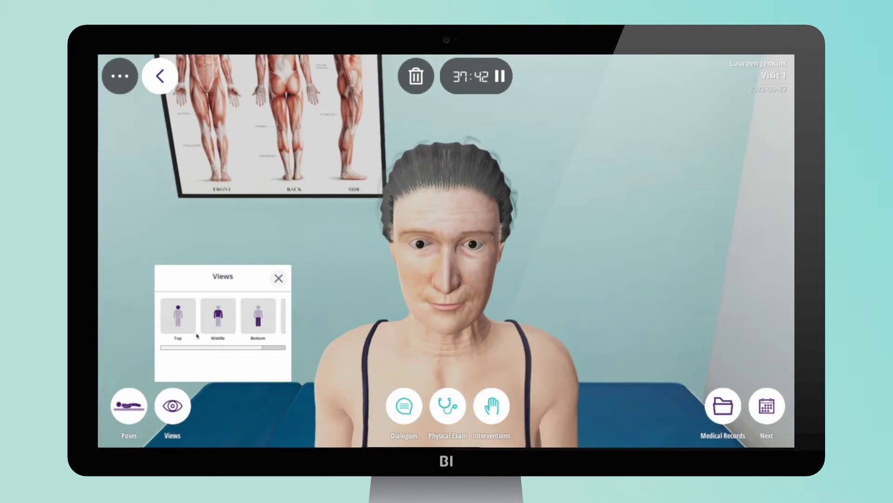
{"action": "left_click", "coordinate": [284, 321]}
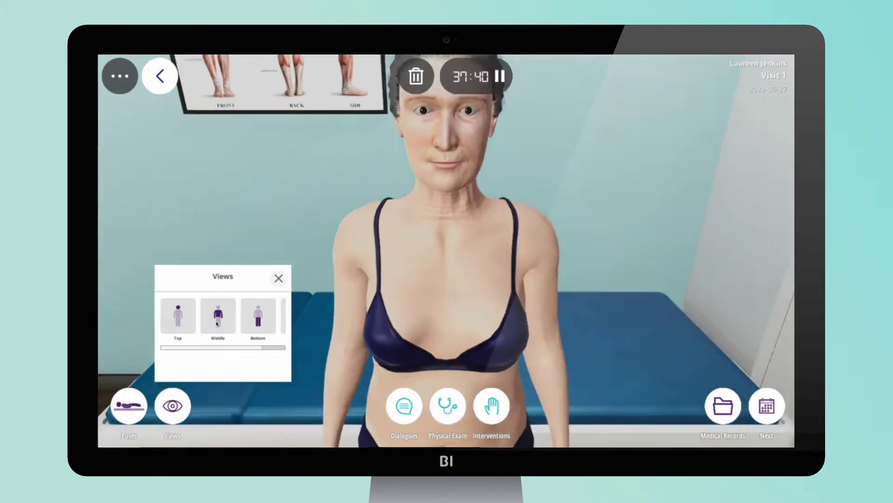
{"action": "left_click", "coordinate": [332, 292]}
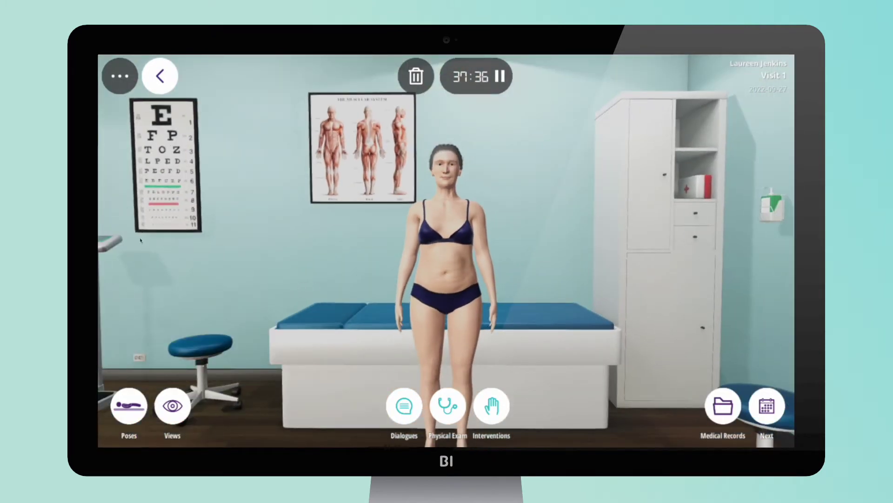
{"action": "left_click", "coordinate": [447, 406]}
Take the patient's Weight/Height measurement on the scale, then go back to the room
{"action": "left_click", "coordinate": [604, 235]}
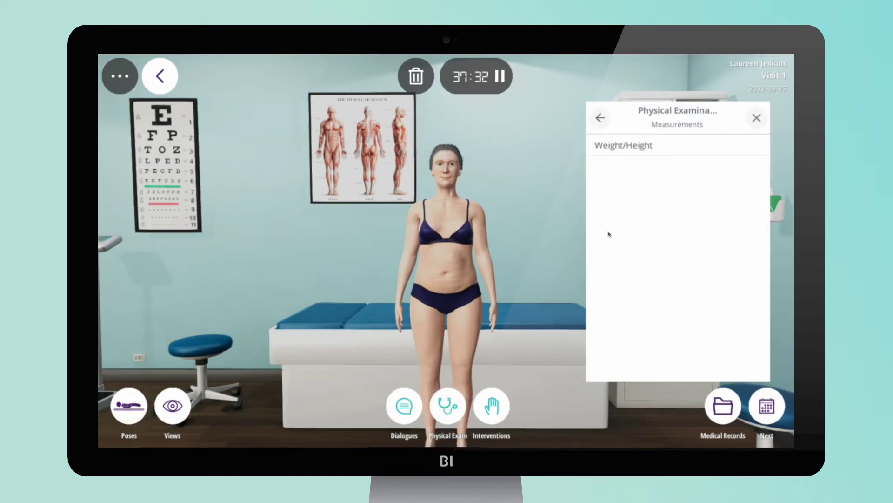
{"action": "left_click", "coordinate": [638, 146]}
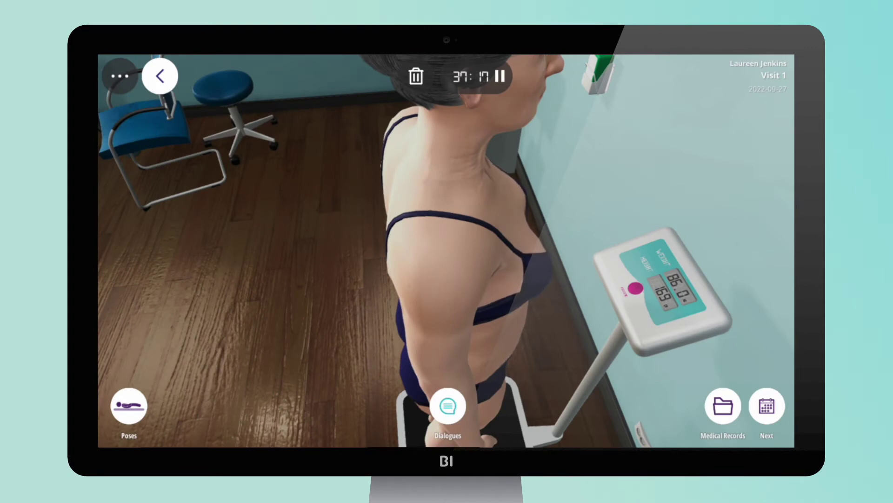
{"action": "left_click", "coordinate": [163, 79]}
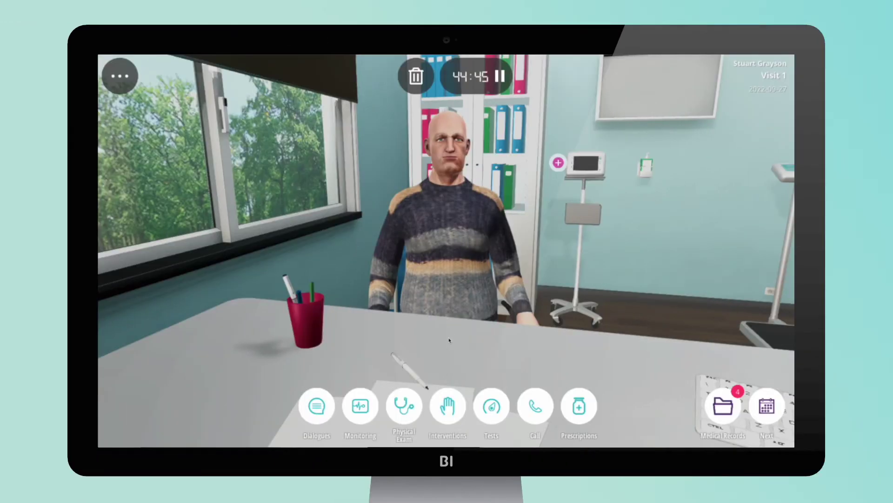
Perform an Upper GI endoscopy from Interventions > Procedures in the examination room
{"action": "left_click", "coordinate": [448, 407]}
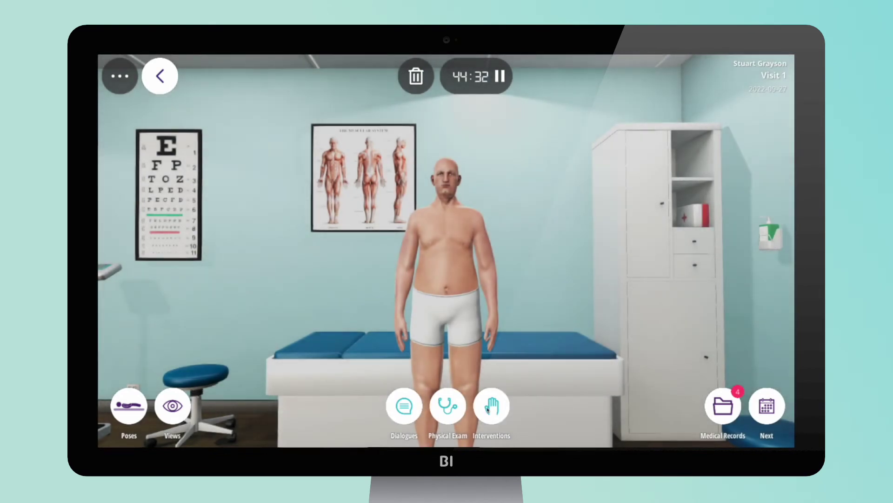
{"action": "left_click", "coordinate": [493, 414]}
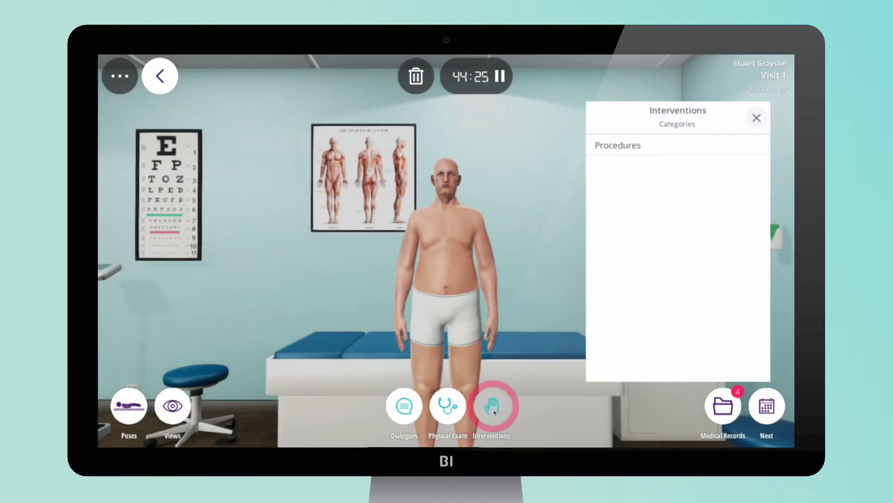
{"action": "left_click", "coordinate": [652, 153]}
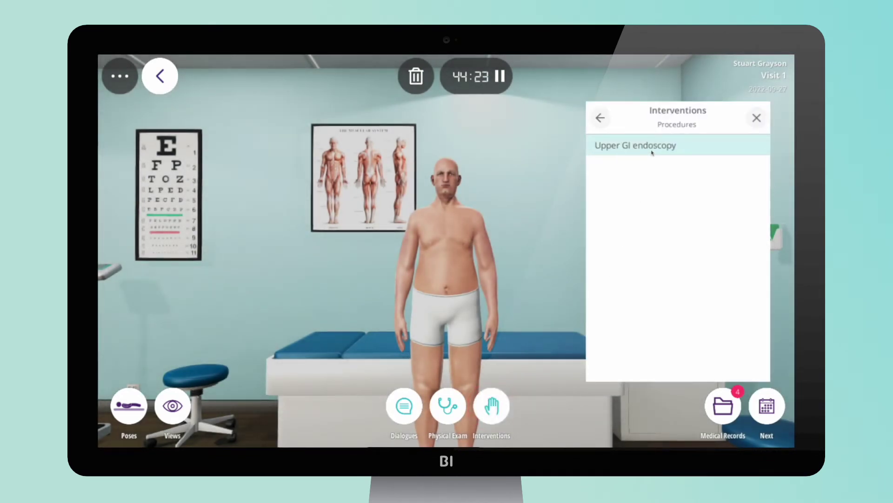
{"action": "left_click", "coordinate": [652, 146]}
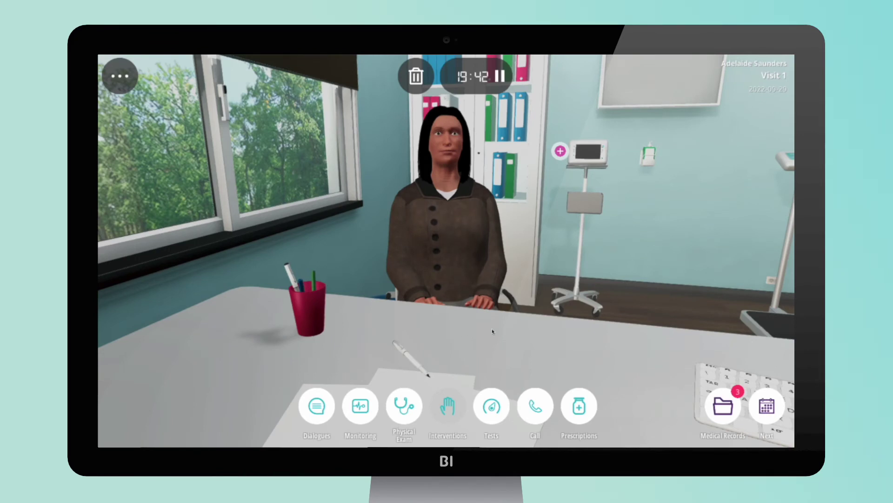
View the Visit 1 Lipid profile results table, then close the medical records
{"action": "left_click", "coordinate": [721, 412]}
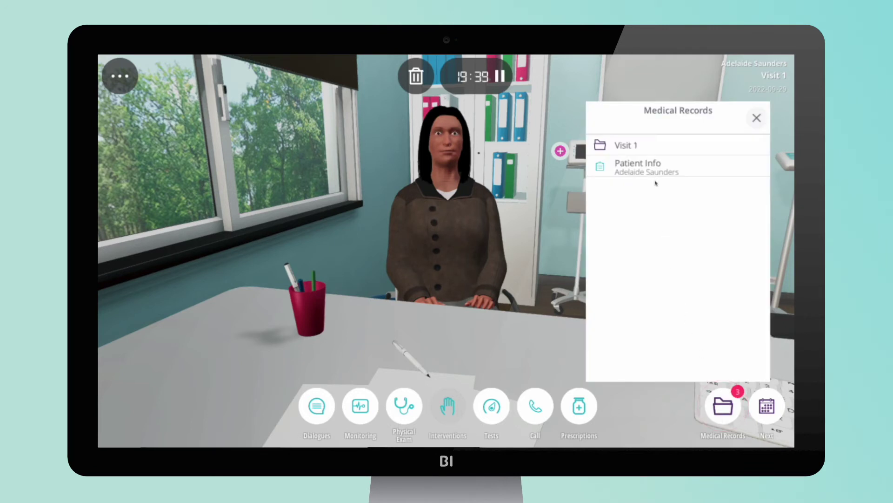
{"action": "left_click", "coordinate": [660, 146]}
{"action": "left_click", "coordinate": [453, 219]}
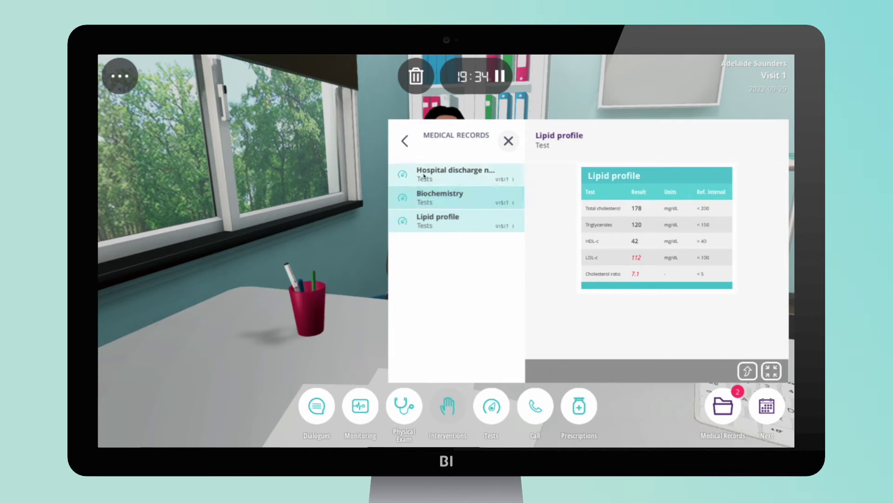
{"action": "left_click", "coordinate": [381, 142]}
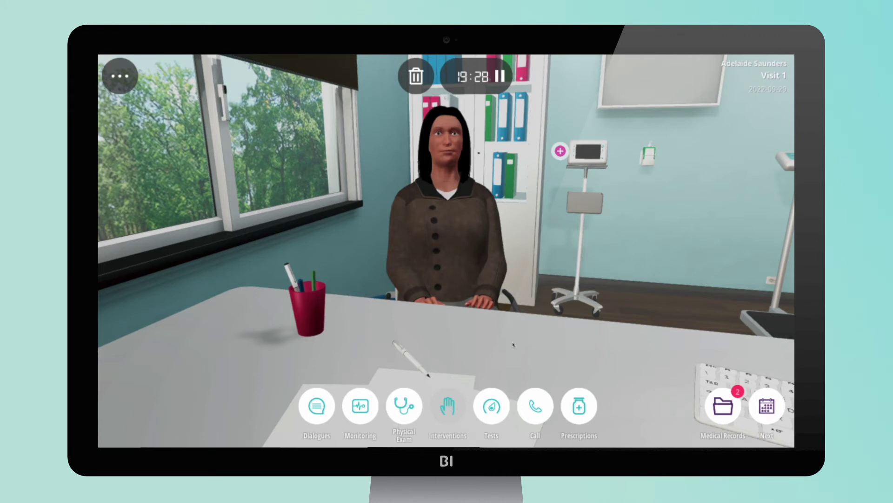
After browsing Imaging, request Lipid profile and Biochemistry lab tests and review the requests
{"action": "left_click", "coordinate": [492, 405]}
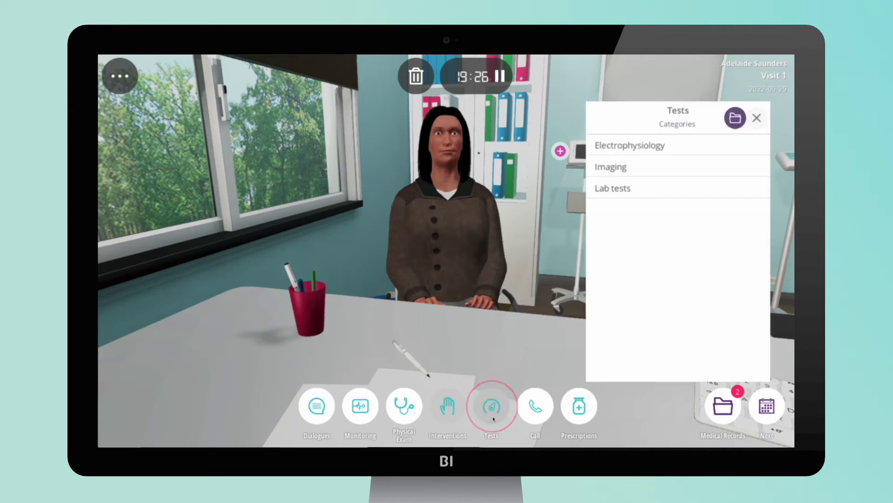
{"action": "left_click", "coordinate": [612, 169]}
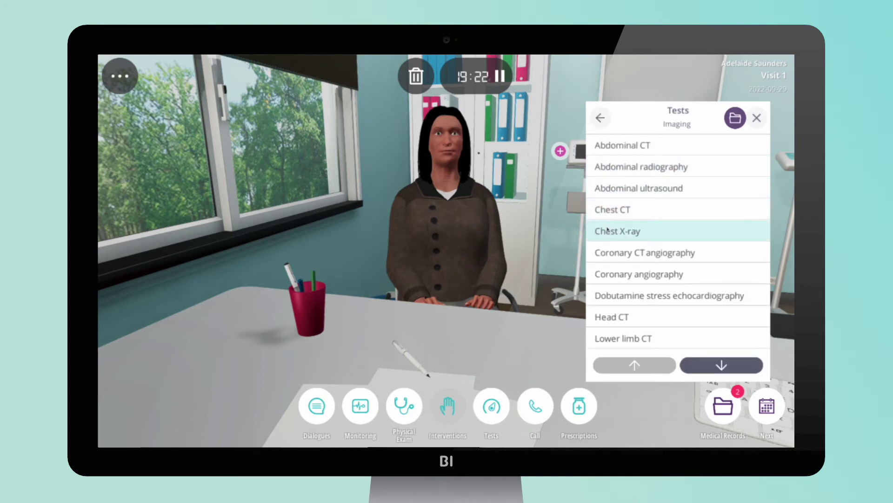
{"action": "left_click", "coordinate": [601, 119]}
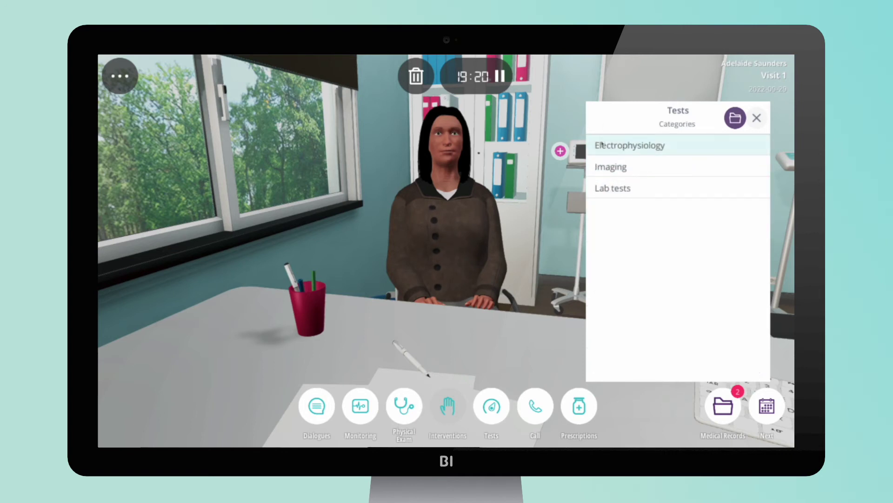
{"action": "left_click", "coordinate": [602, 193]}
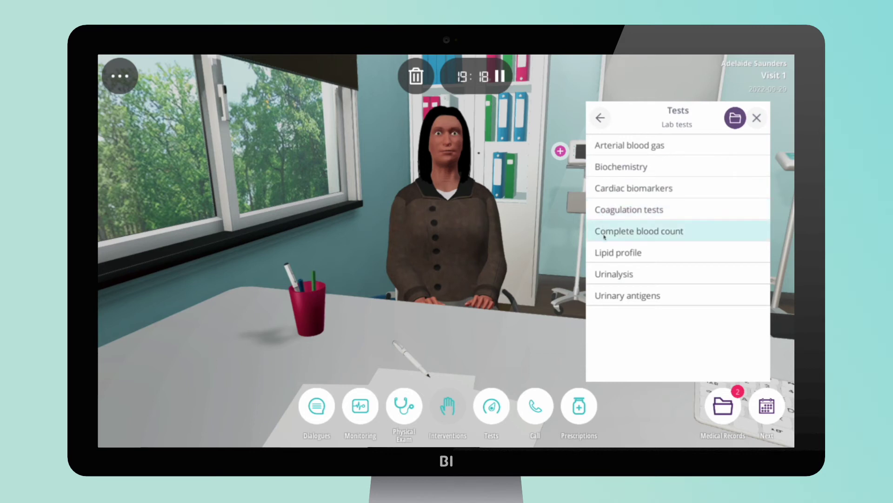
{"action": "left_click", "coordinate": [604, 253]}
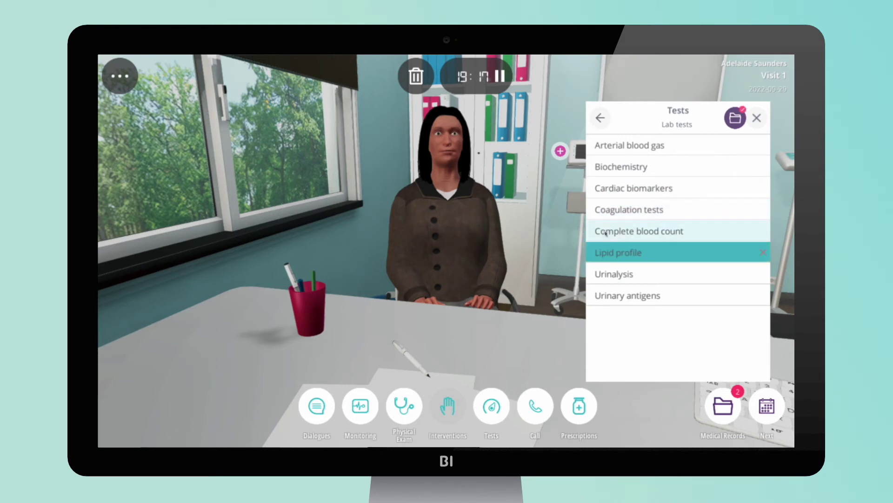
{"action": "left_click", "coordinate": [611, 168]}
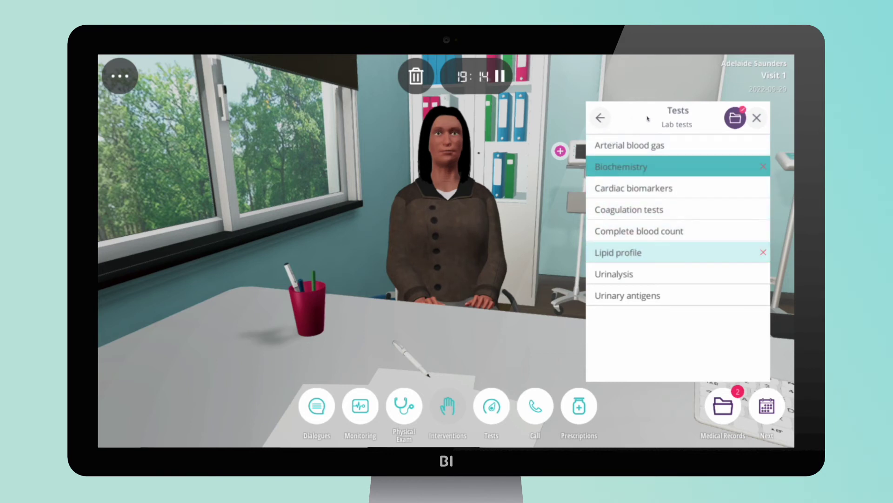
{"action": "left_click", "coordinate": [730, 120]}
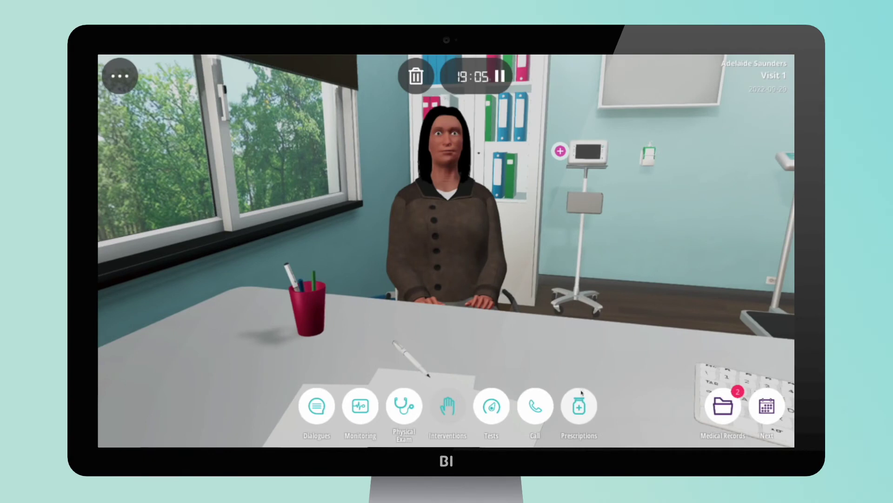
Switch Atorvastatin from Withheld to Active among the current prescriptions
{"action": "left_click", "coordinate": [580, 401]}
{"action": "left_click", "coordinate": [625, 148]}
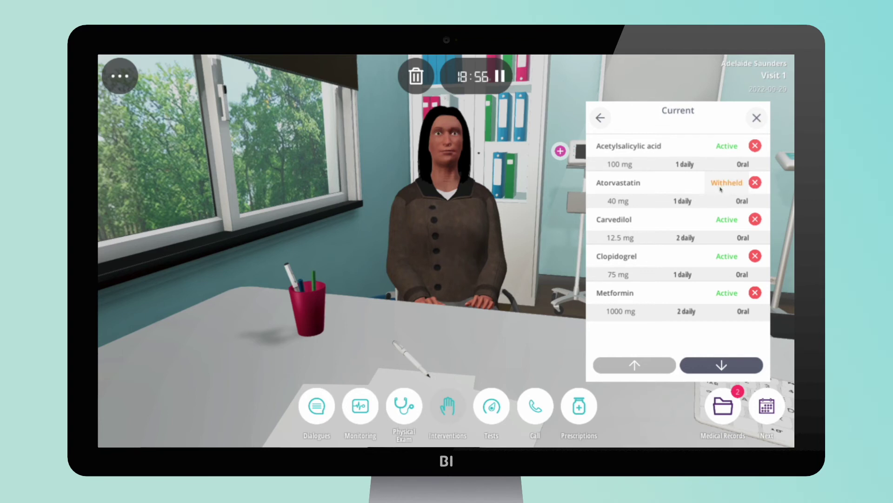
{"action": "left_click", "coordinate": [755, 185]}
{"action": "left_click", "coordinate": [600, 118]}
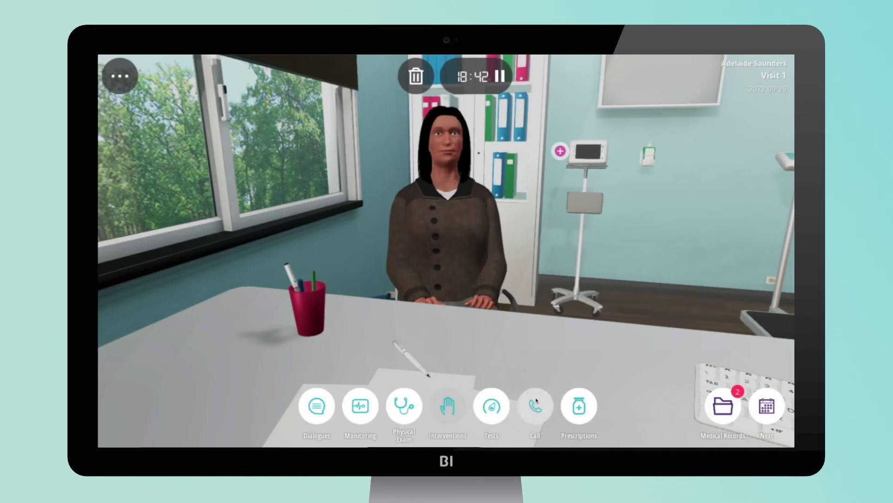
{"action": "left_click", "coordinate": [536, 401]}
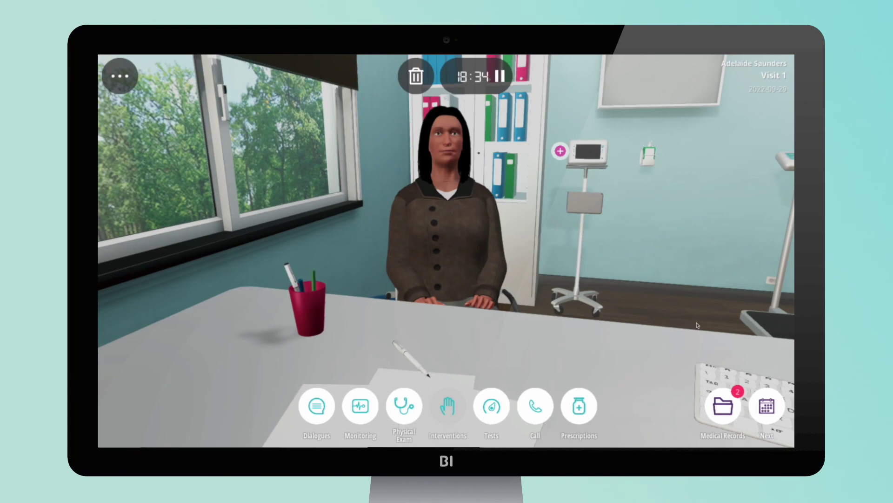
End Visit 1, review the October adverse event, and start Visit 2 (2022-12-28)
{"action": "left_click", "coordinate": [767, 418]}
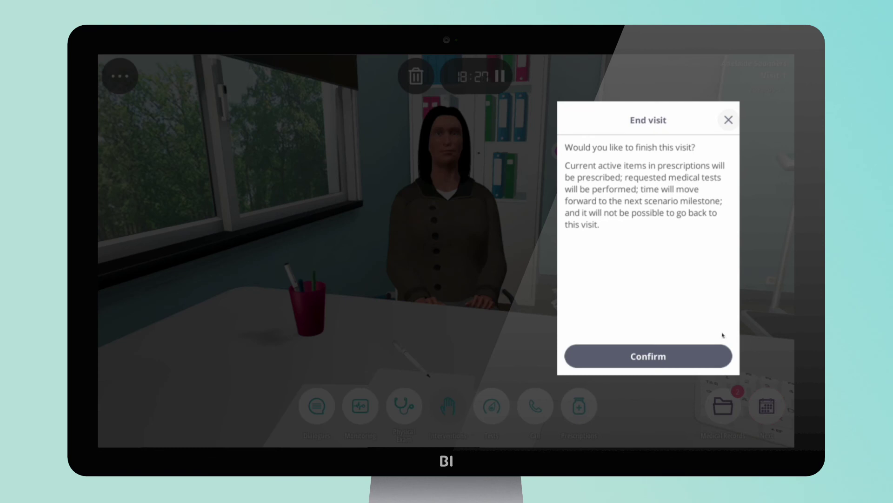
{"action": "left_click", "coordinate": [708, 353]}
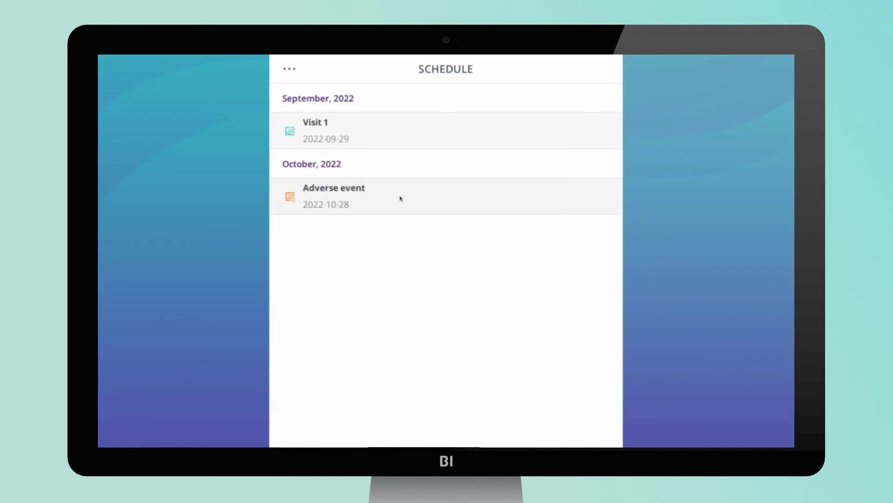
{"action": "left_click", "coordinate": [400, 198]}
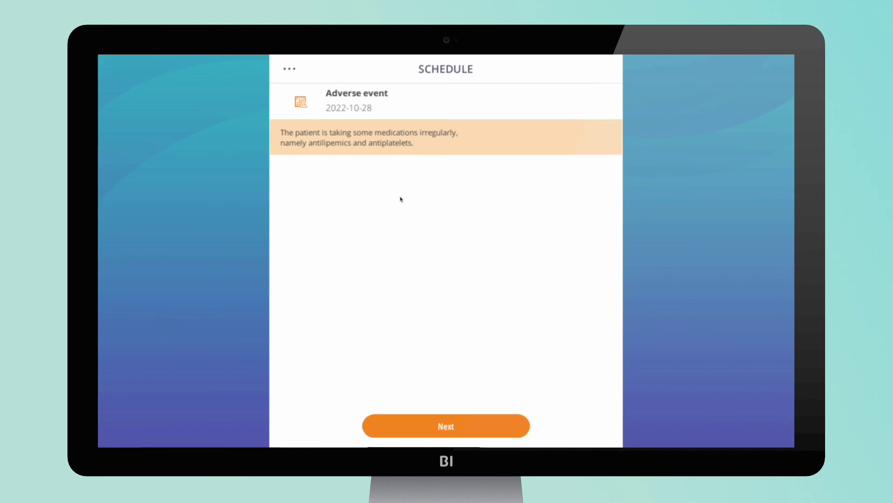
{"action": "left_click", "coordinate": [504, 421]}
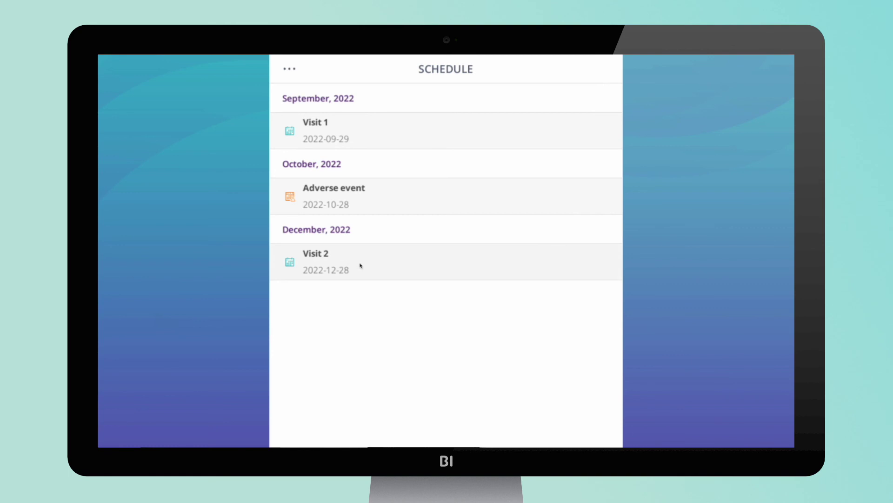
{"action": "left_click", "coordinate": [427, 266]}
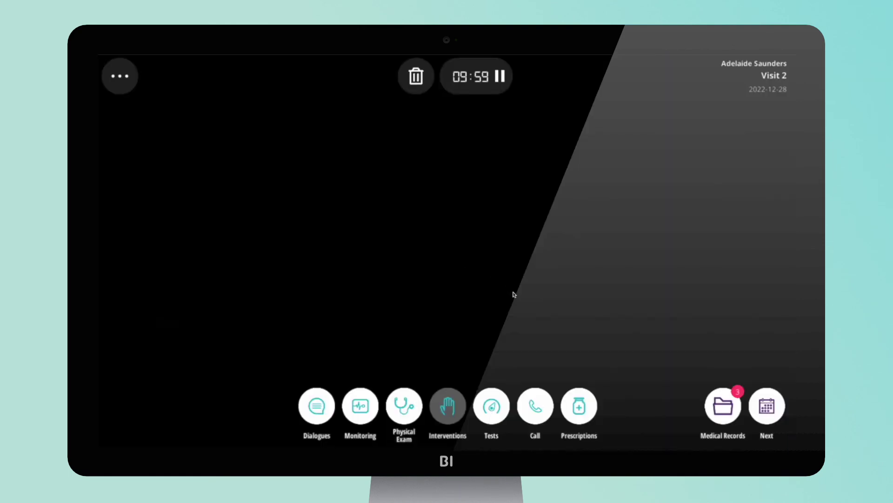